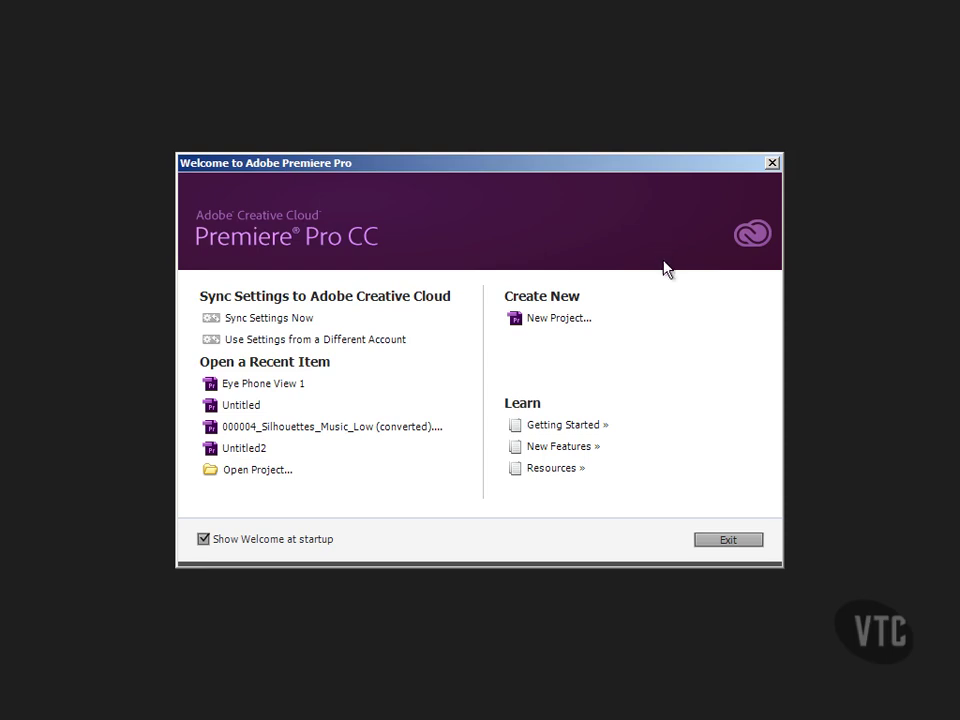
Create a new project named Untitled with the default settings, overwriting the existing project of that name.
{"action": "left_click", "coordinate": [548, 321]}
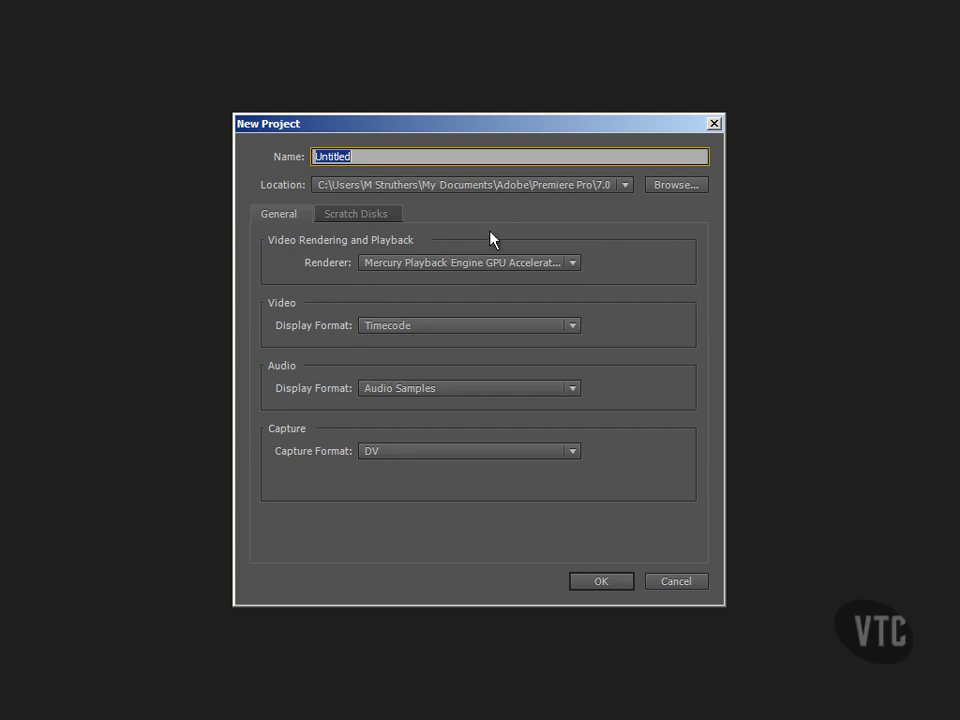
{"action": "left_click", "coordinate": [589, 582]}
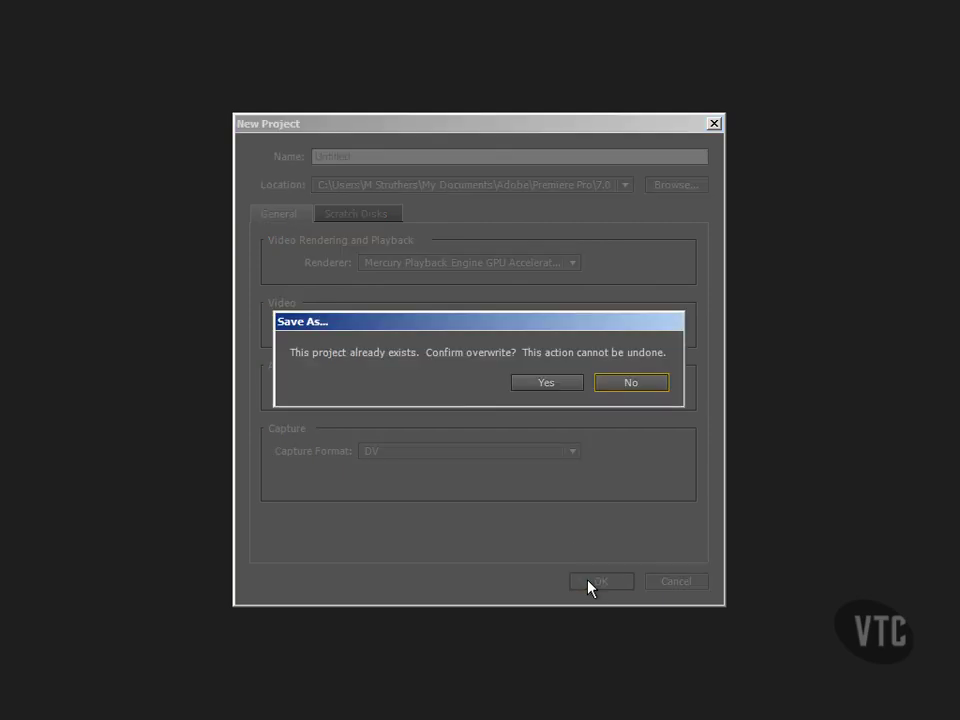
{"action": "left_click", "coordinate": [560, 386]}
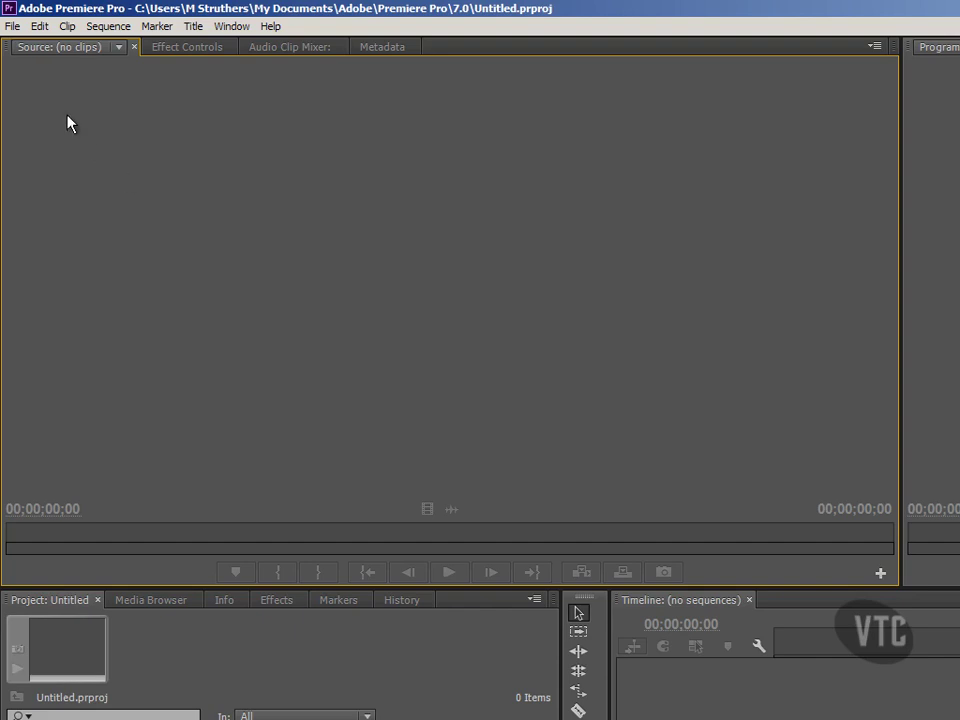
Open the Capture window and show its settings for capture format, locations and device control.
{"action": "left_click", "coordinate": [13, 27]}
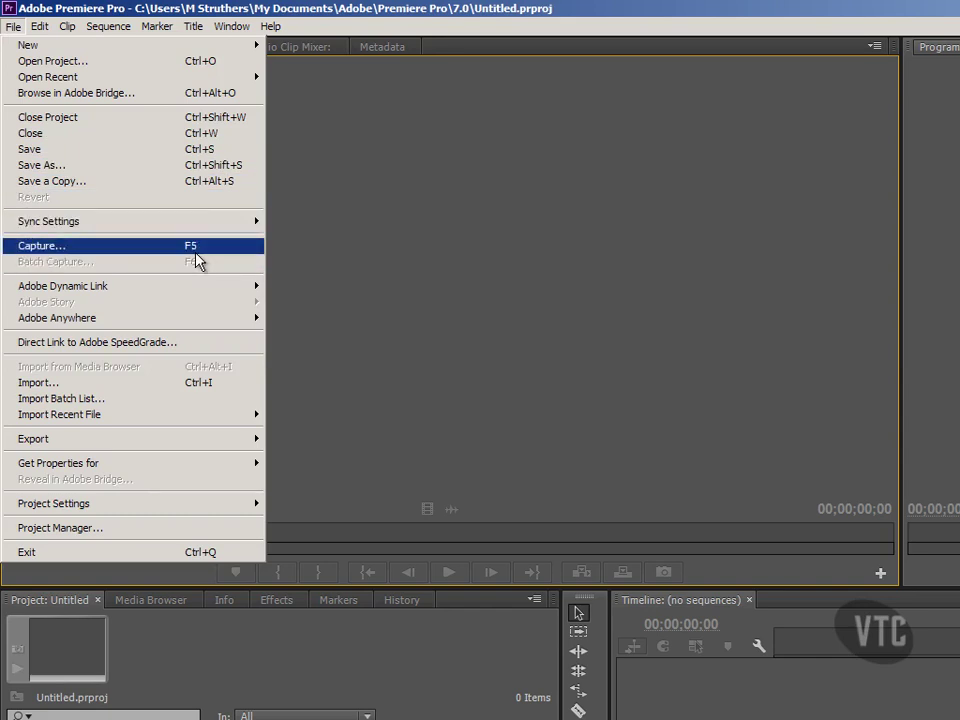
{"action": "left_click", "coordinate": [48, 248]}
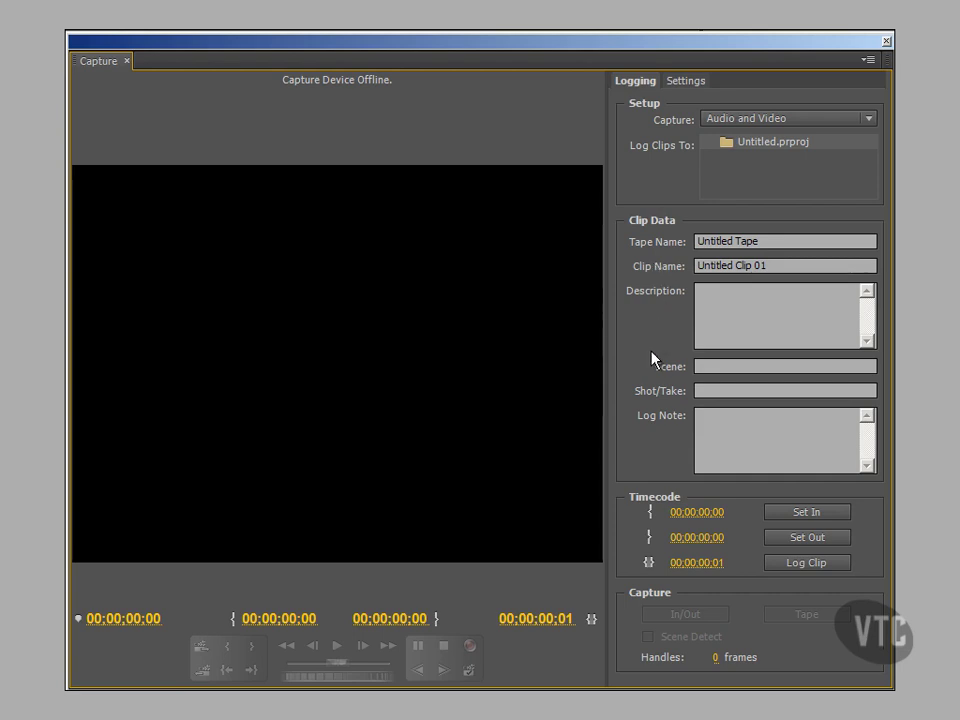
{"action": "left_click", "coordinate": [673, 88]}
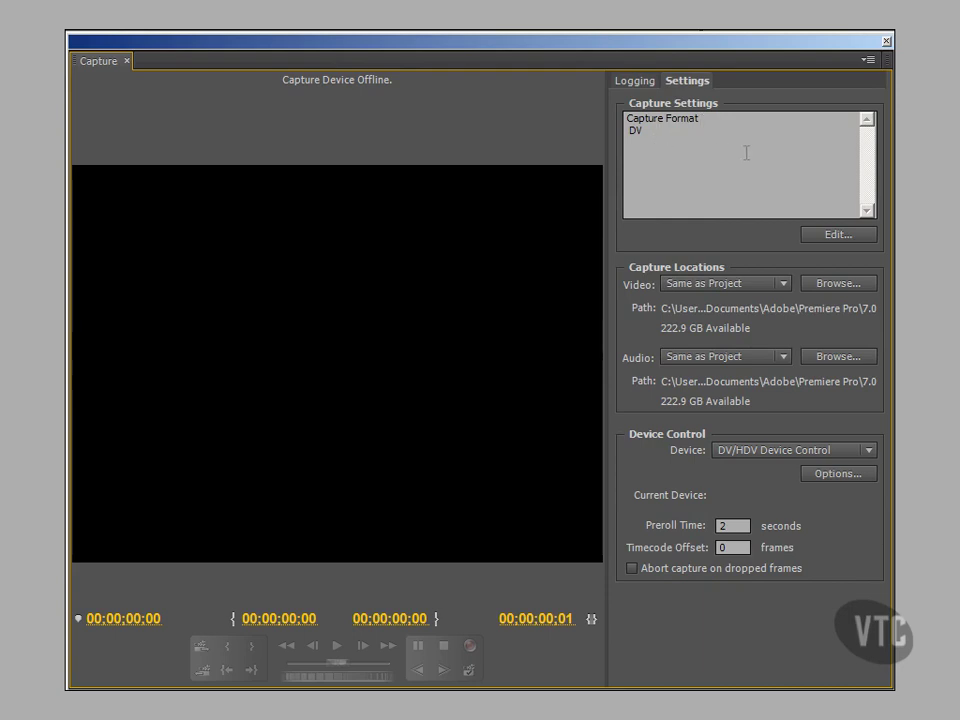
Try HDV as the capture format, set it back to DV and accept the capture settings.
{"action": "left_click", "coordinate": [836, 236]}
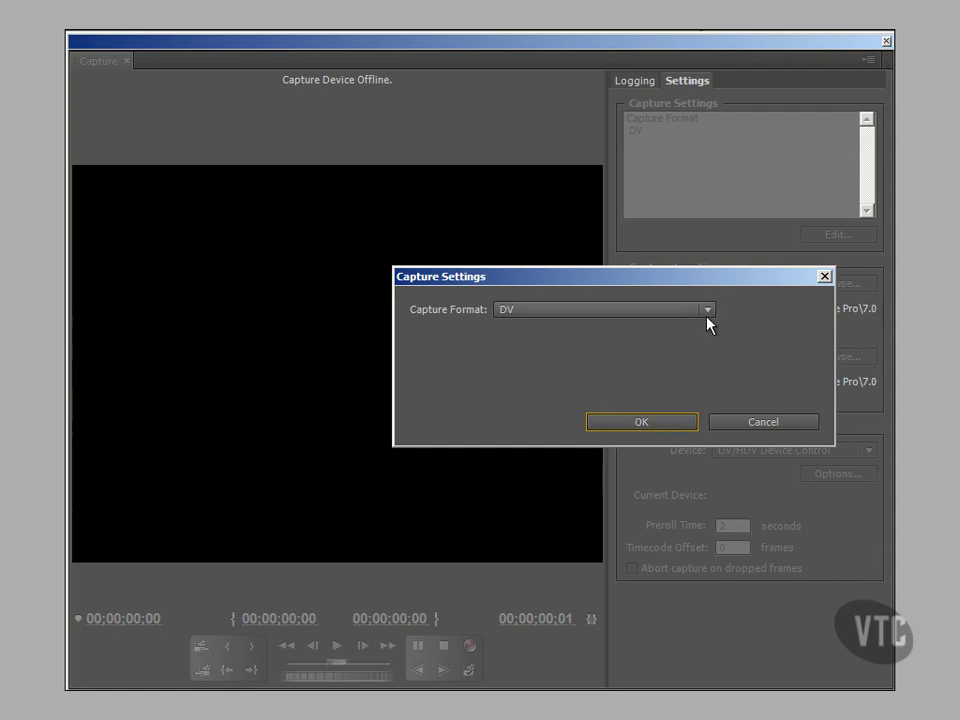
{"action": "left_click", "coordinate": [708, 311]}
{"action": "left_click", "coordinate": [542, 346]}
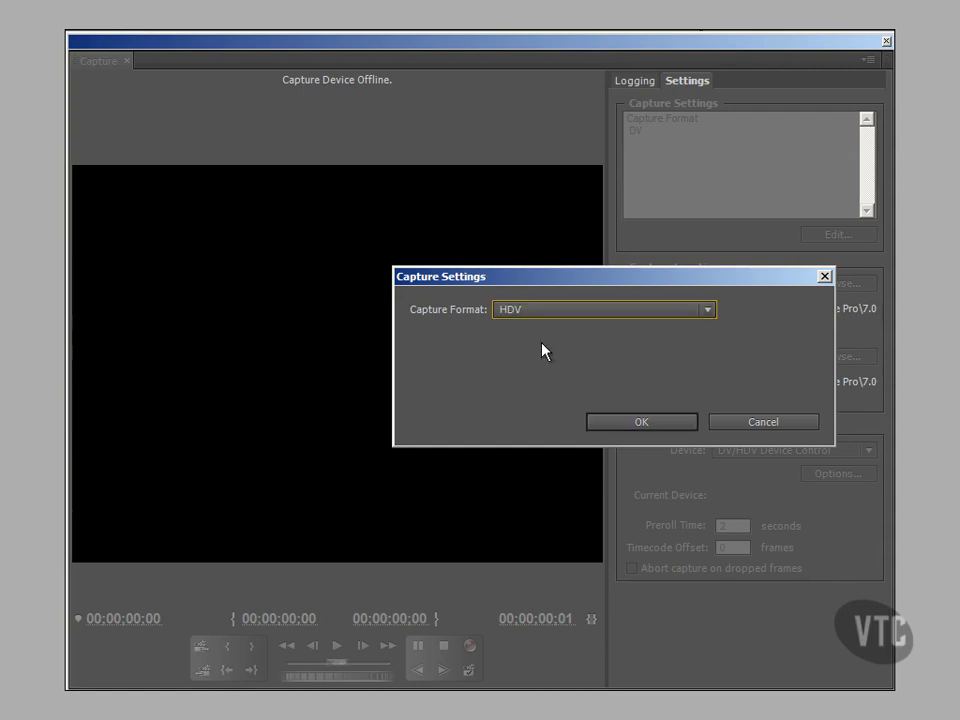
{"action": "left_click", "coordinate": [708, 312]}
{"action": "left_click", "coordinate": [544, 331]}
{"action": "left_click", "coordinate": [643, 421]}
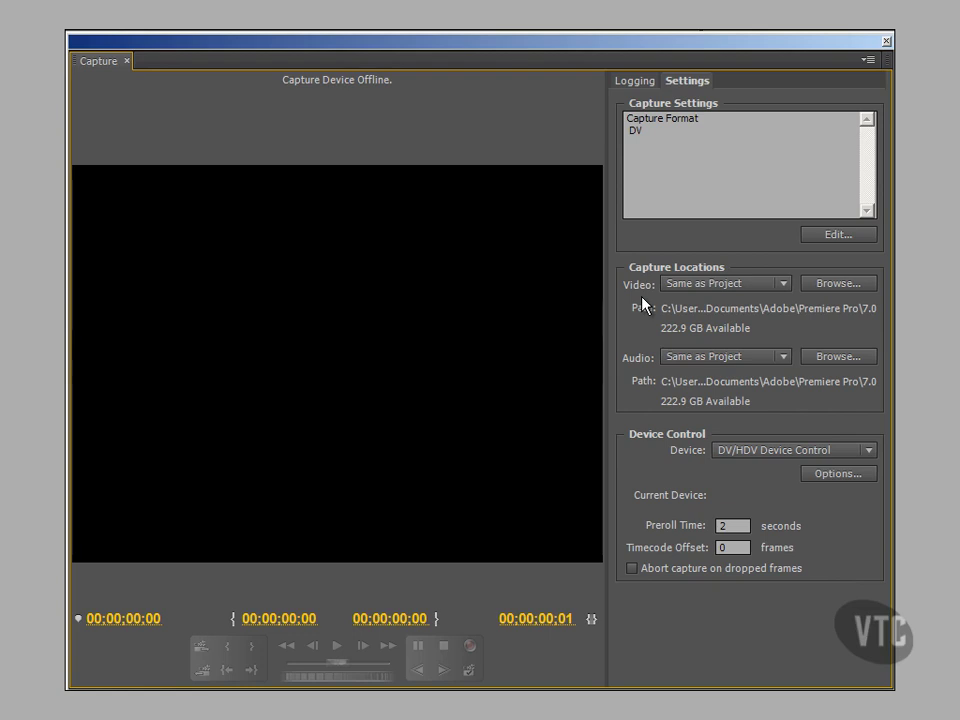
Check the video capture location options, and switch the control device to None and back to DV/HDV Device Control.
{"action": "left_click", "coordinate": [783, 285]}
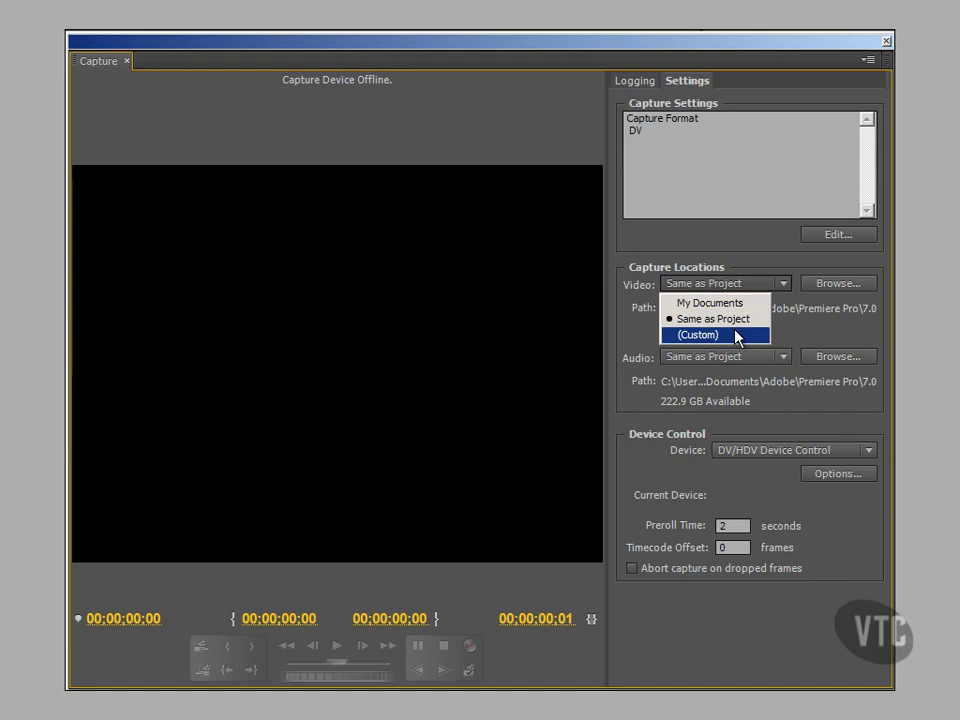
{"action": "left_click", "coordinate": [785, 335]}
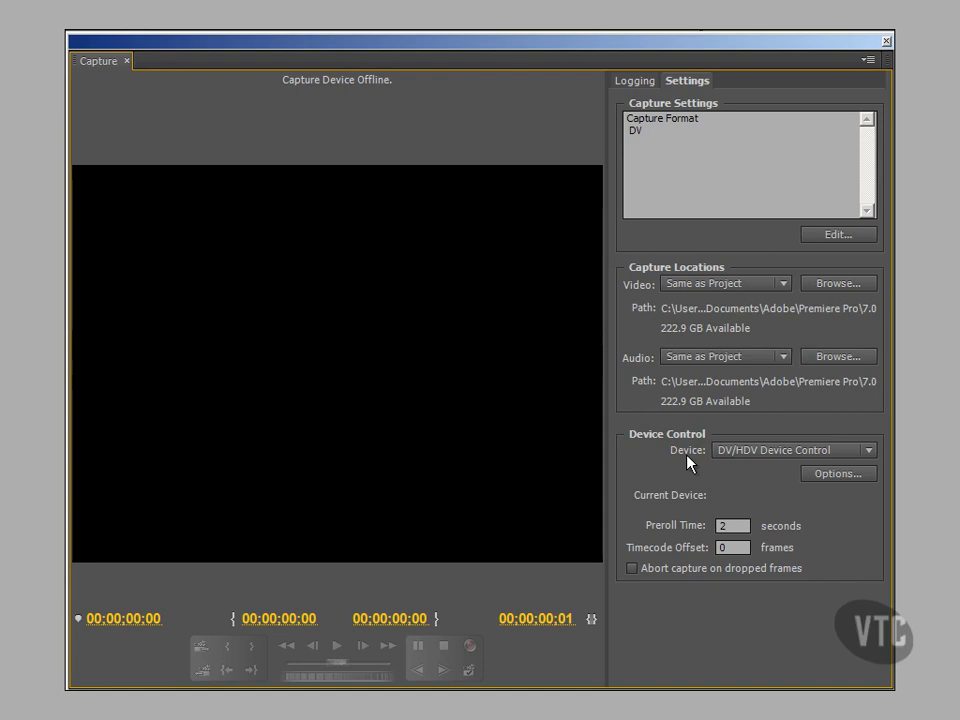
{"action": "left_click", "coordinate": [723, 455]}
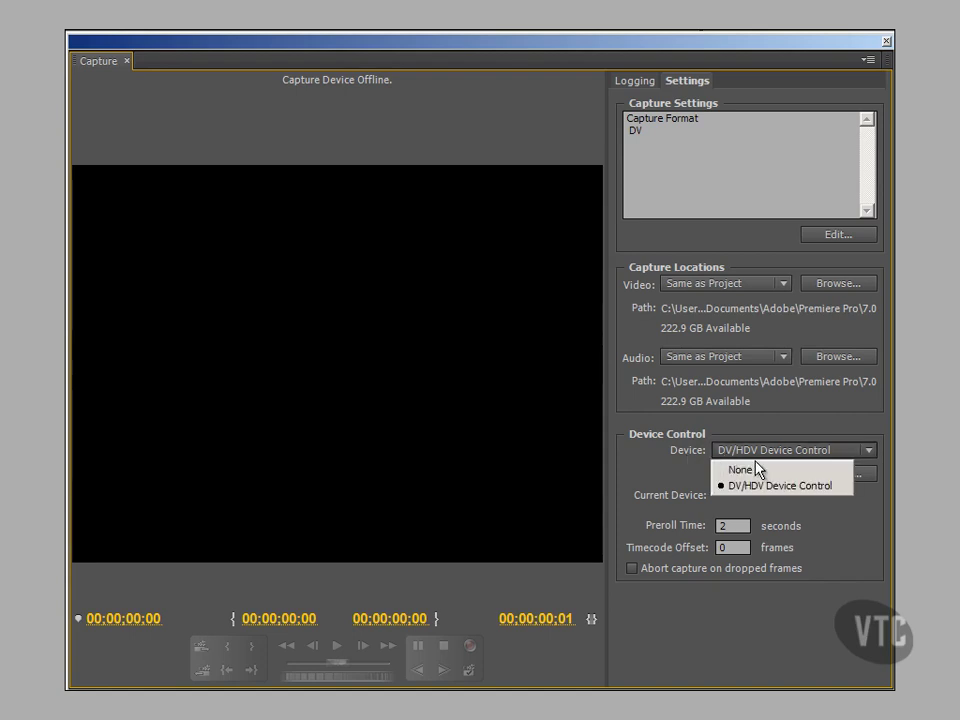
{"action": "left_click", "coordinate": [756, 466]}
{"action": "left_click", "coordinate": [751, 460]}
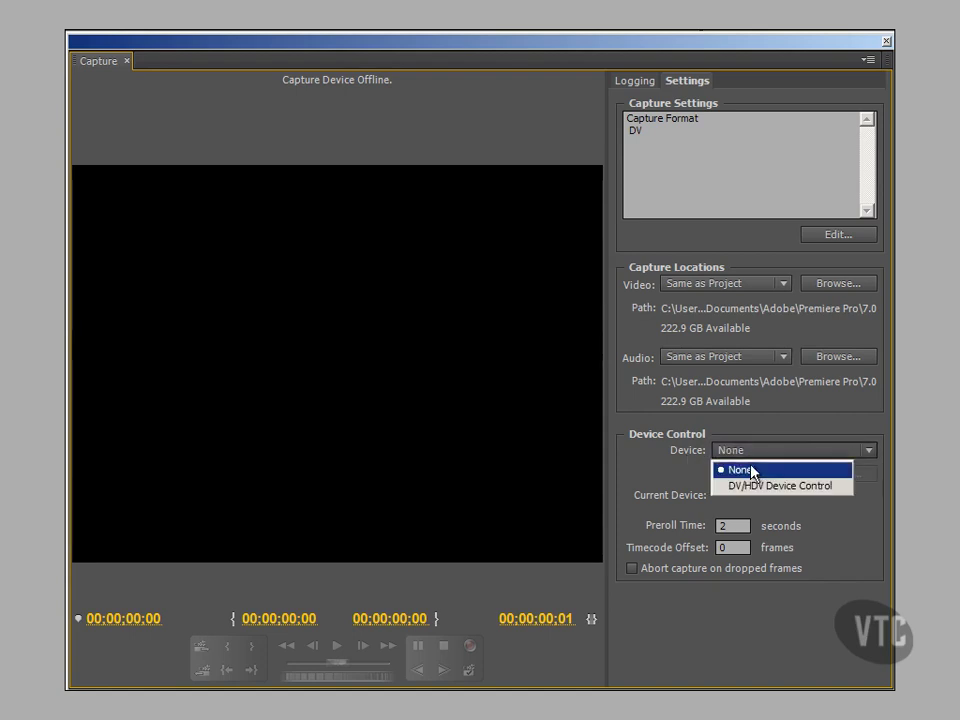
{"action": "left_click", "coordinate": [754, 486]}
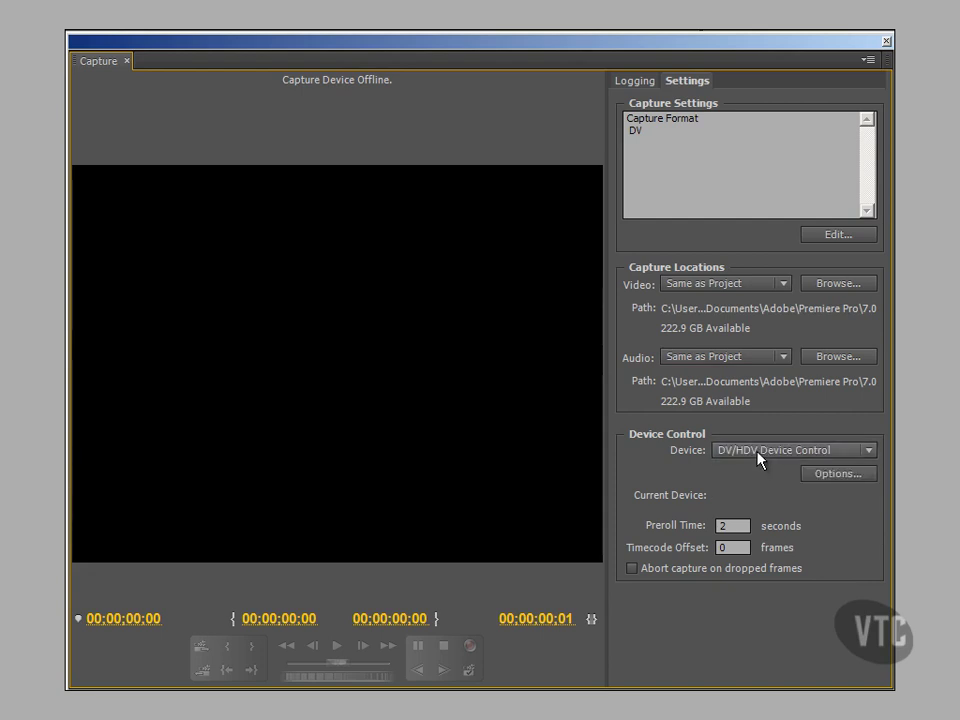
Configure device control for PAL, brand Canon, type XM-2 and Non Drop-Frame timecode, and enable aborting capture on dropped frames.
{"action": "left_click", "coordinate": [810, 476]}
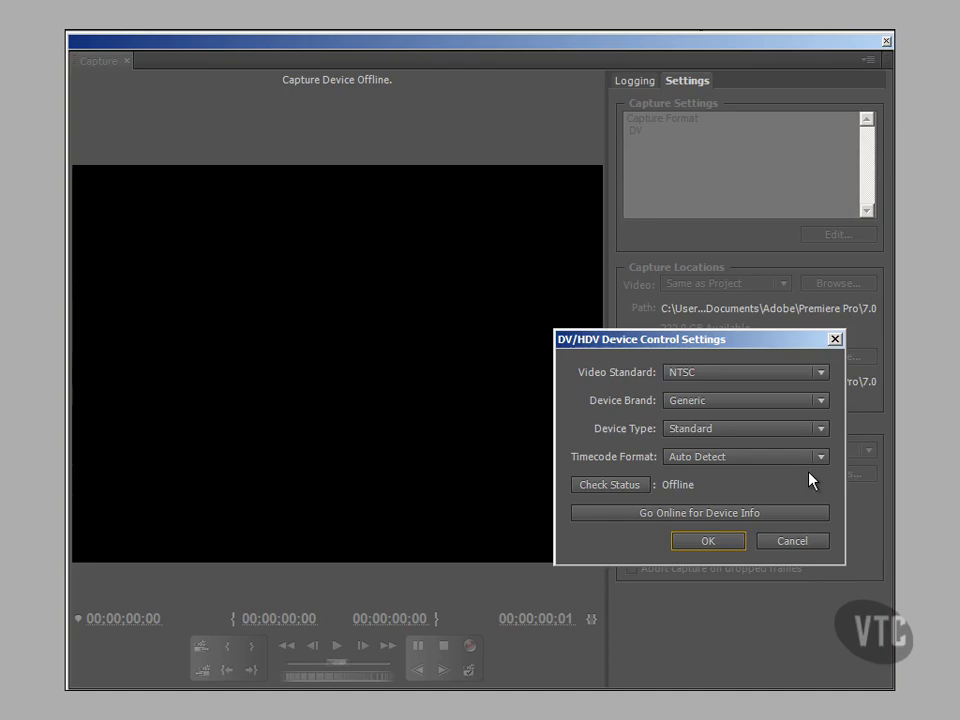
{"action": "left_click", "coordinate": [716, 383]}
{"action": "left_click", "coordinate": [714, 403]}
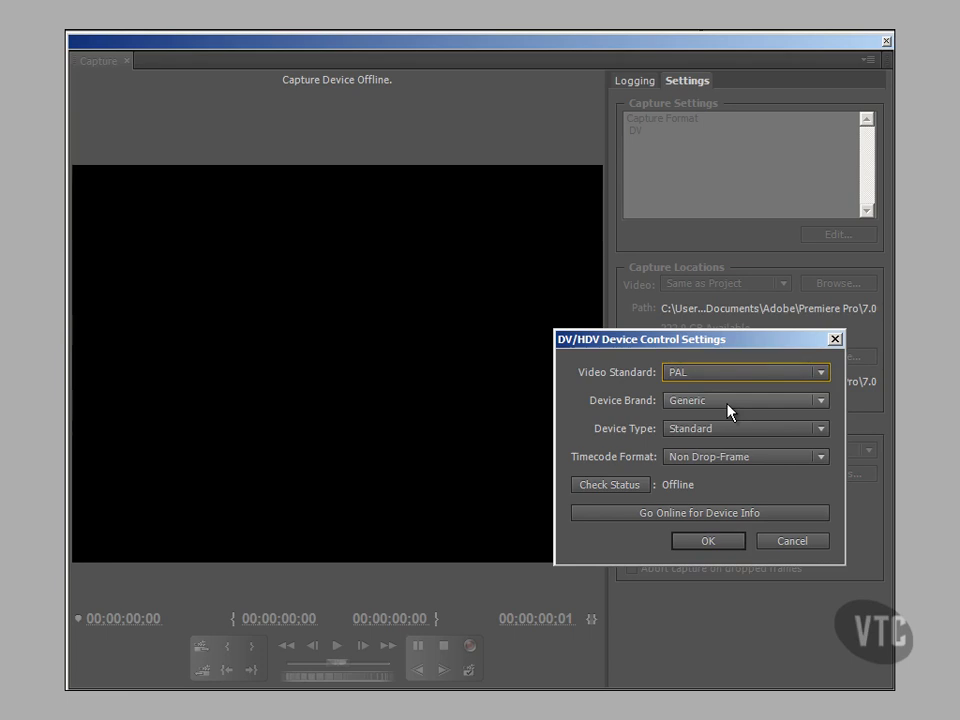
{"action": "left_click", "coordinate": [729, 405]}
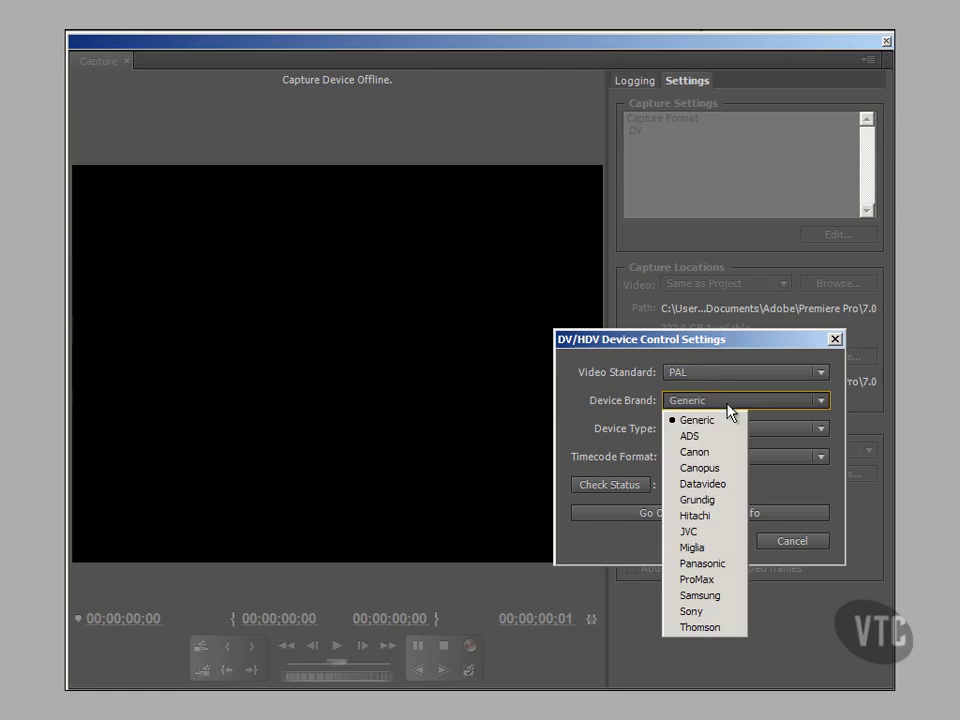
{"action": "left_click", "coordinate": [711, 455]}
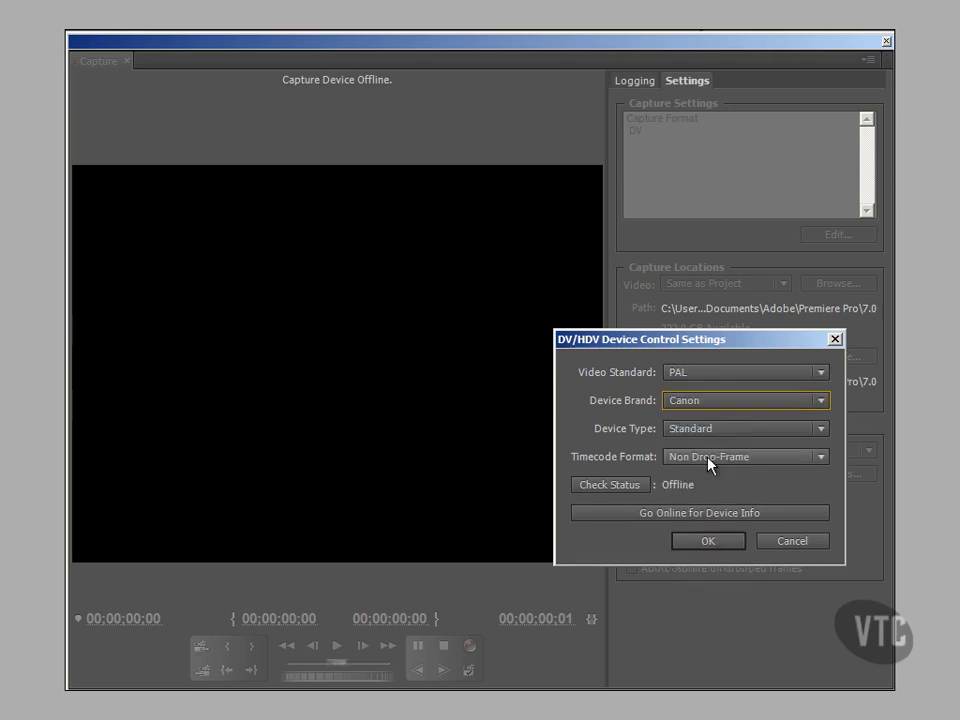
{"action": "left_click", "coordinate": [714, 432]}
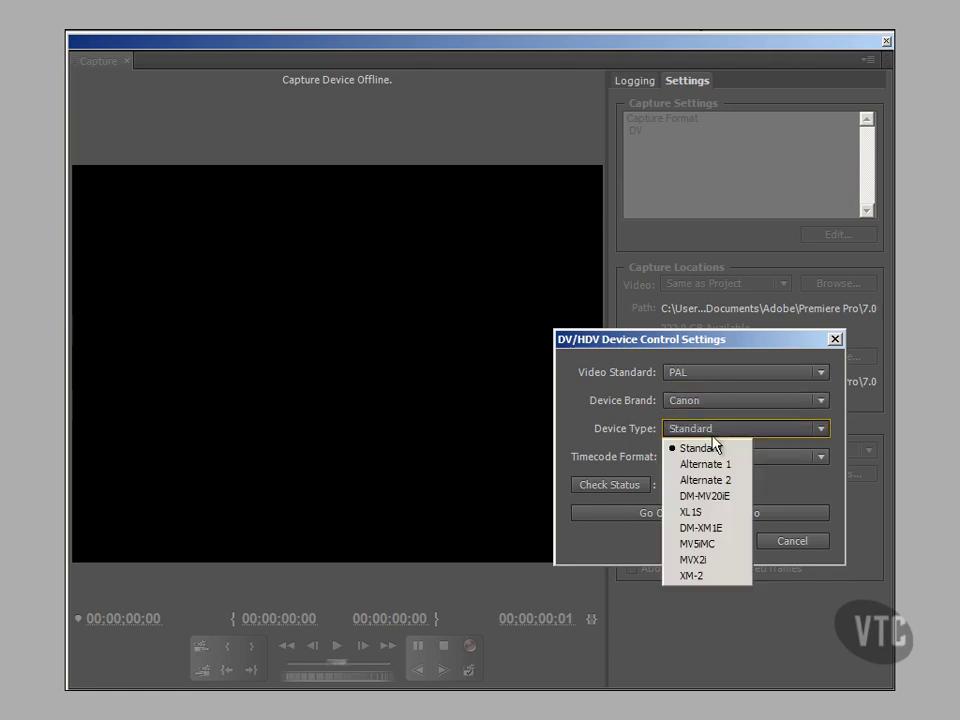
{"action": "left_click", "coordinate": [693, 578]}
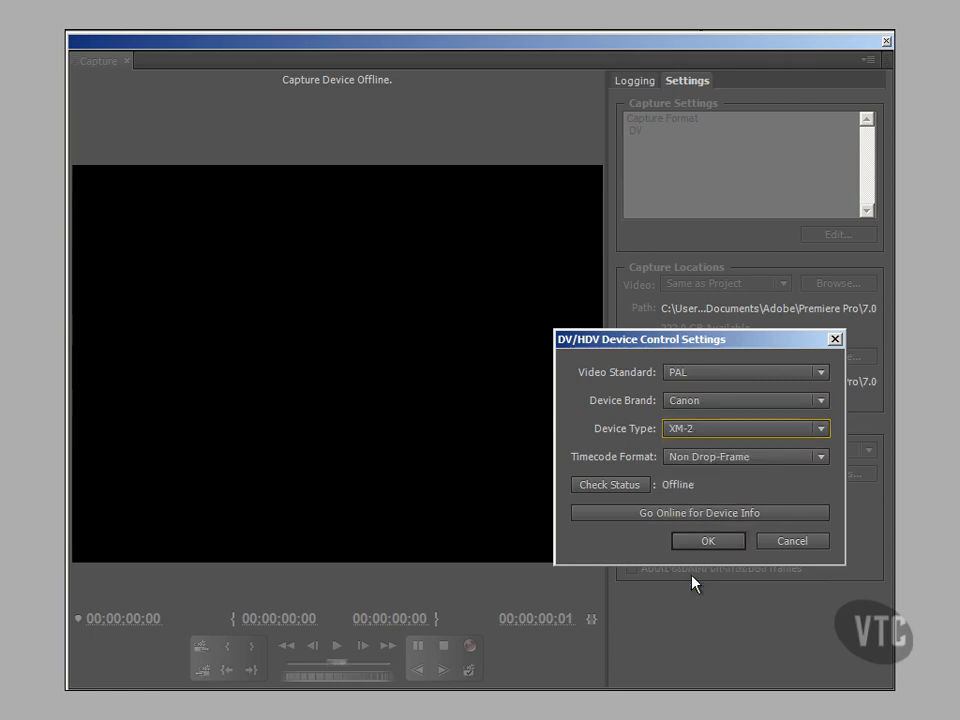
{"action": "left_click", "coordinate": [720, 462]}
{"action": "left_click", "coordinate": [720, 462]}
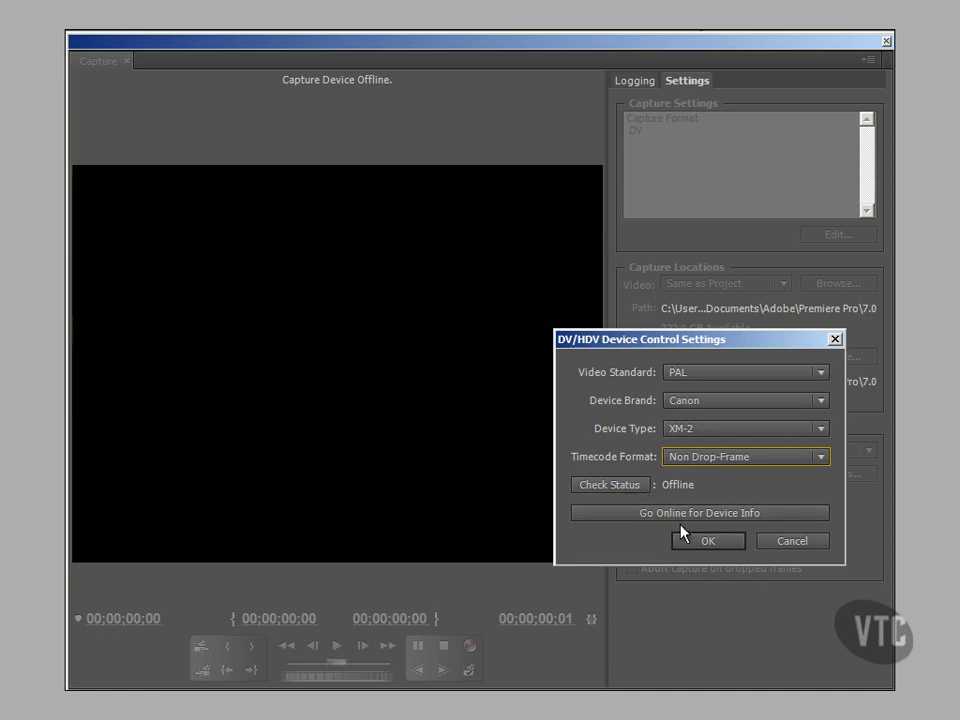
{"action": "left_click", "coordinate": [705, 540]}
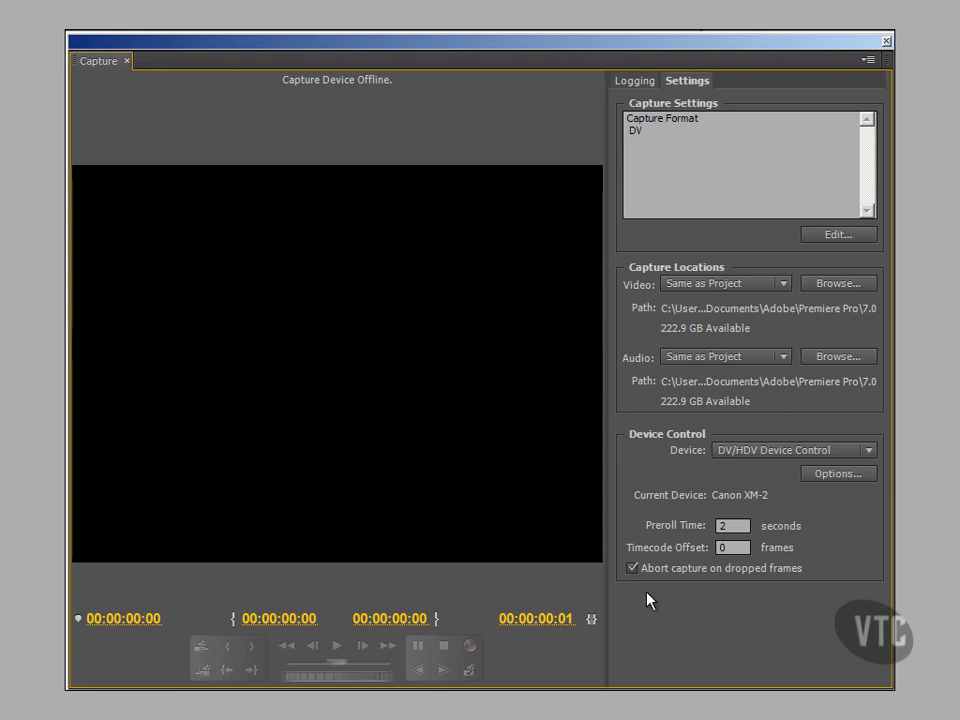
{"action": "left_click", "coordinate": [632, 569]}
In the logging setup, choose Audio and Video as what to capture.
{"action": "left_click", "coordinate": [638, 83]}
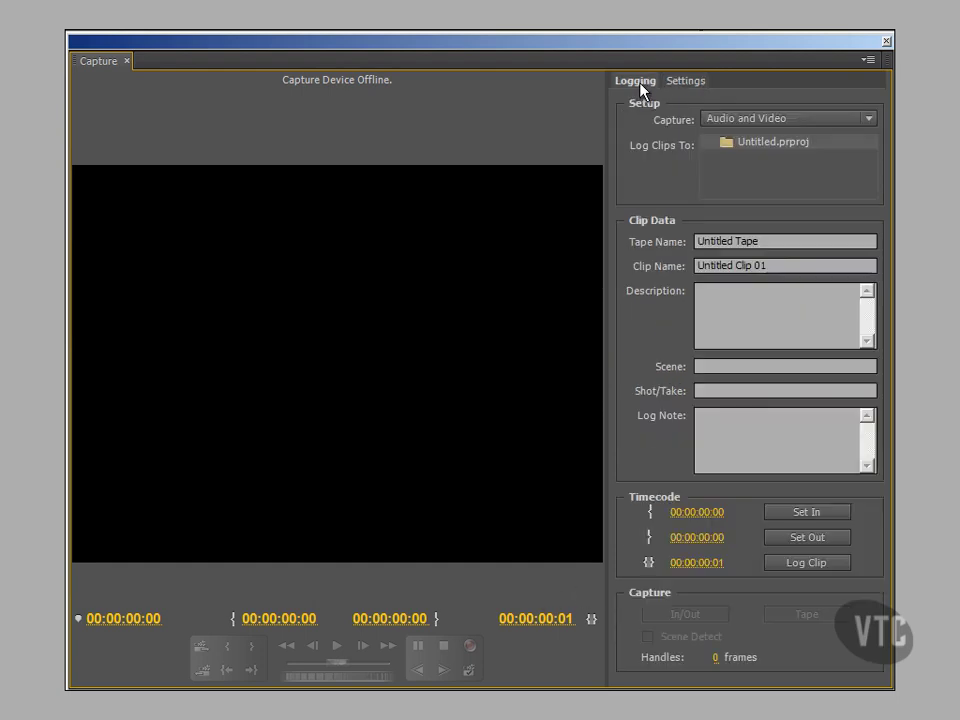
{"action": "left_click", "coordinate": [708, 118]}
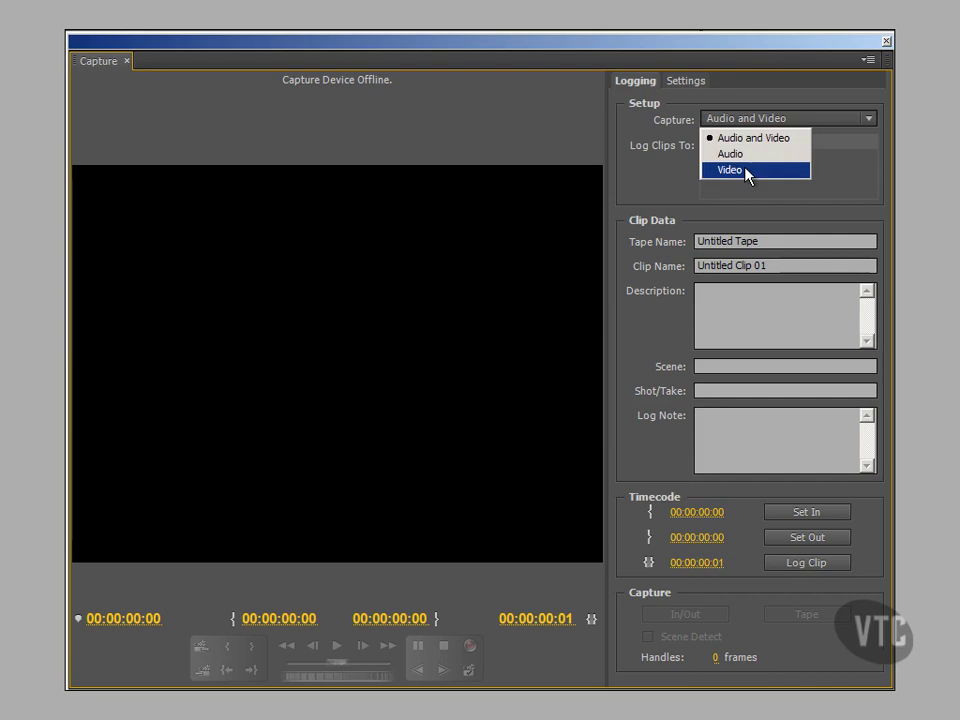
{"action": "left_click", "coordinate": [716, 140]}
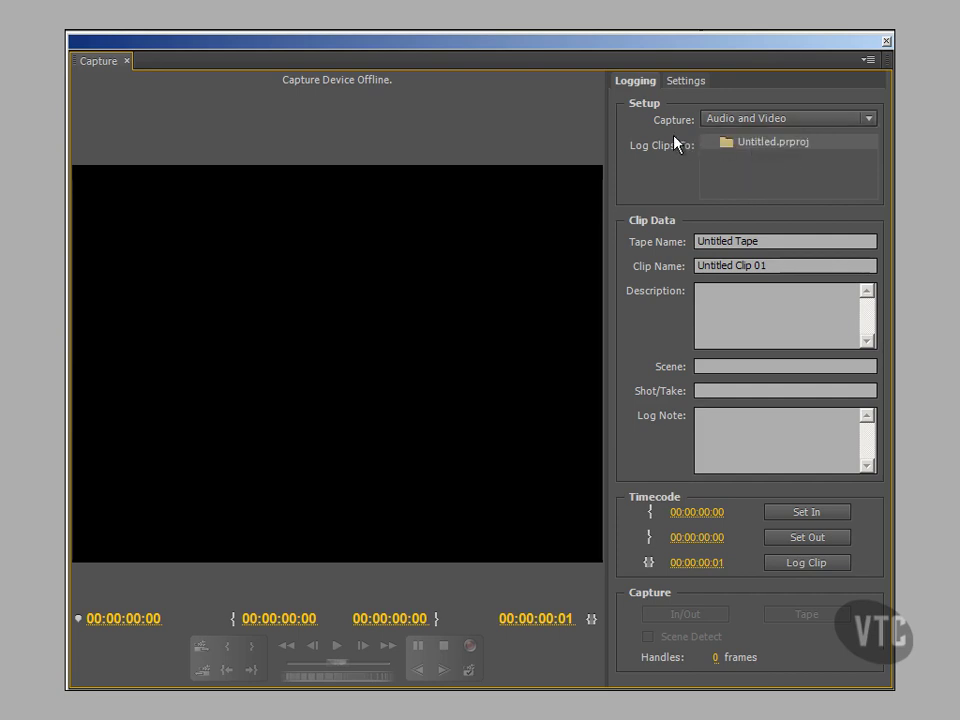